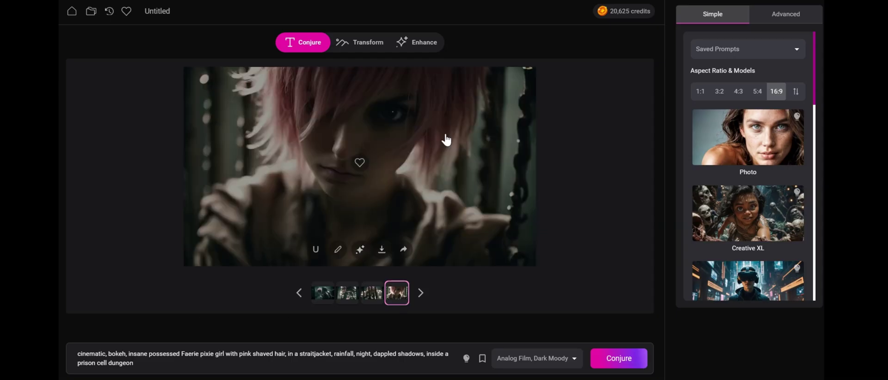
Step: View the generated pink-haired girl image enlarged, close the preview, and send the image to Enhance
click(451, 141)
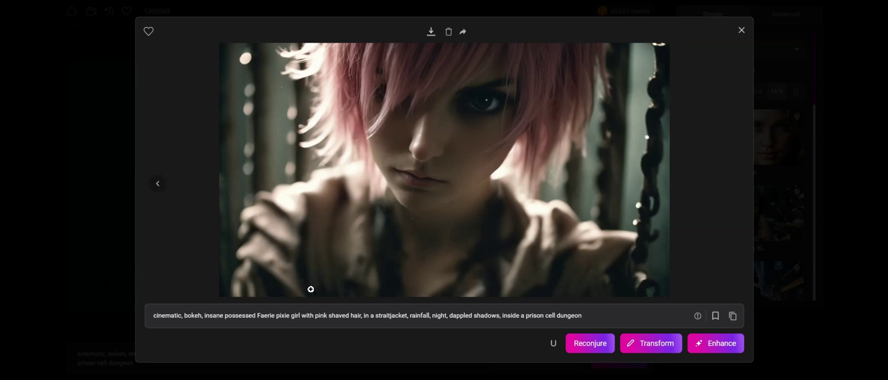
click(111, 323)
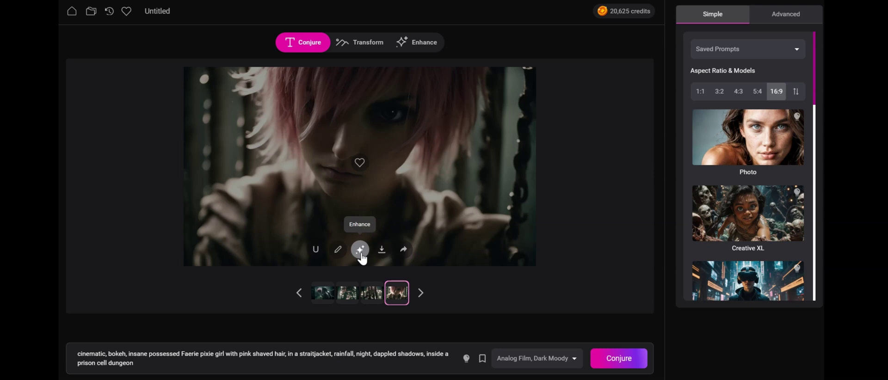
click(360, 250)
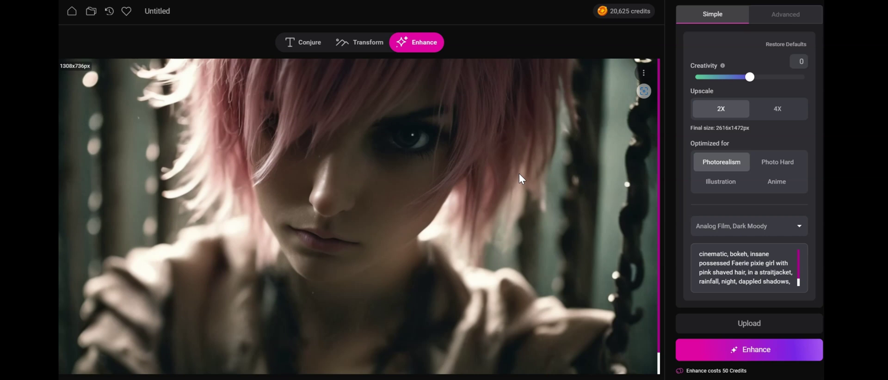
Step: Set Creativity to 10 and enhance the image at 2X, keeping the Analog Film and Dark Moody styles
drag(750, 78, 779, 85)
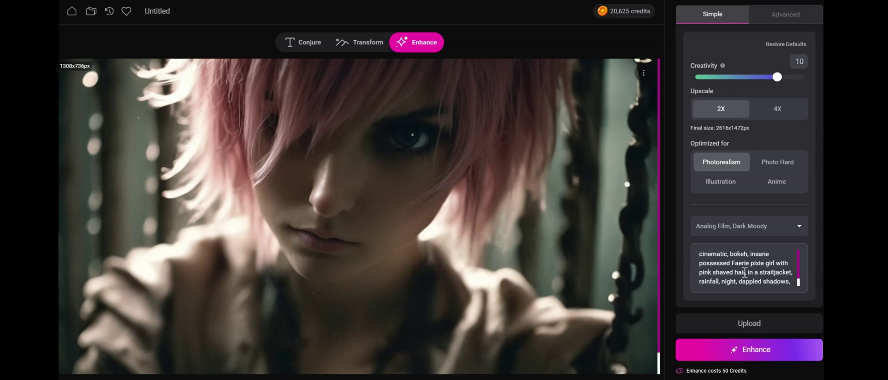
click(714, 230)
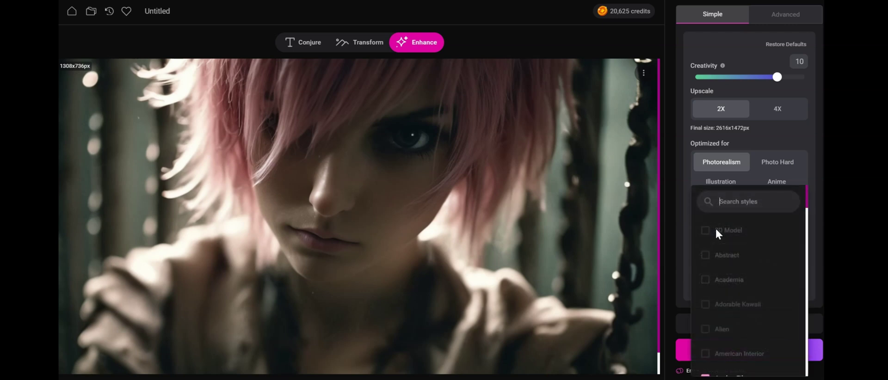
click(684, 229)
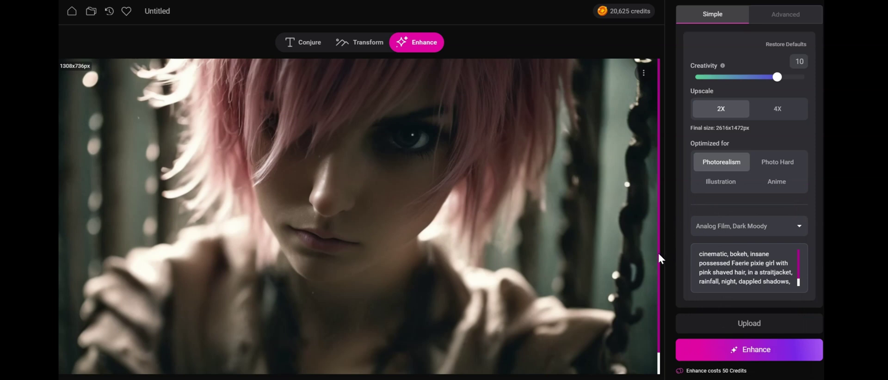
click(776, 356)
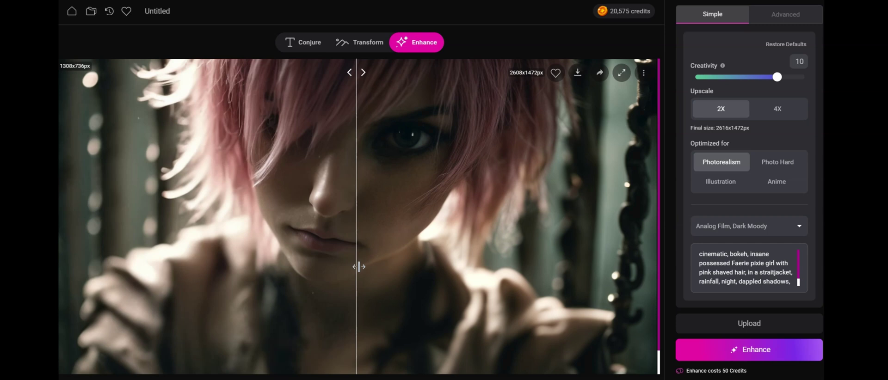
Step: Compare the source with the enhanced portrait by sweeping the divider across the hair, face and clothing
drag(359, 266, 133, 258)
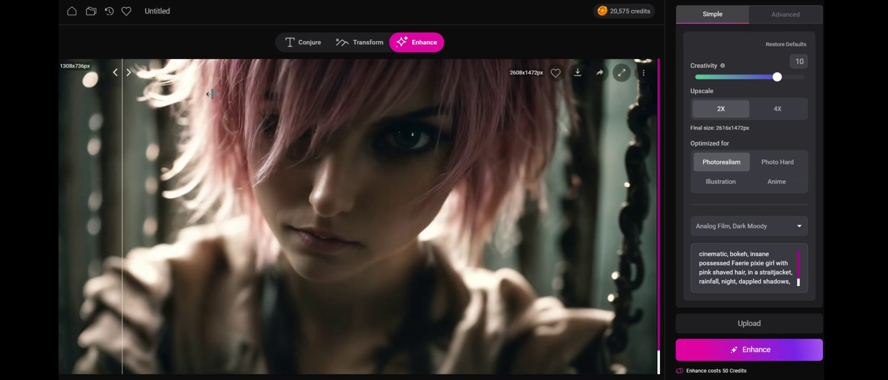
drag(267, 186, 76, 168)
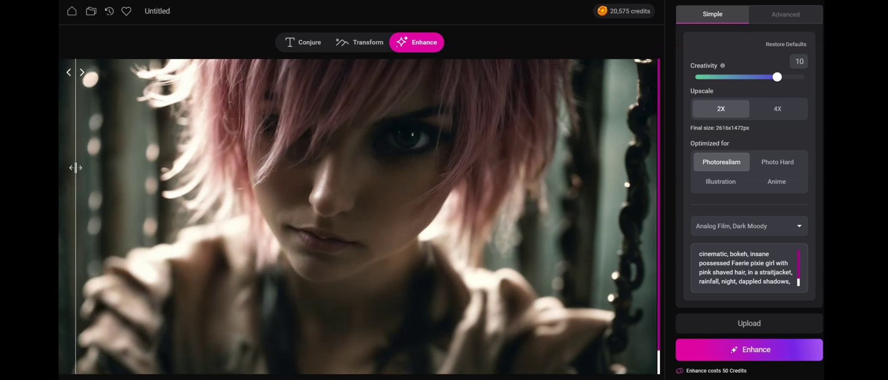
scroll(392, 201, down, 1)
drag(75, 286, 186, 270)
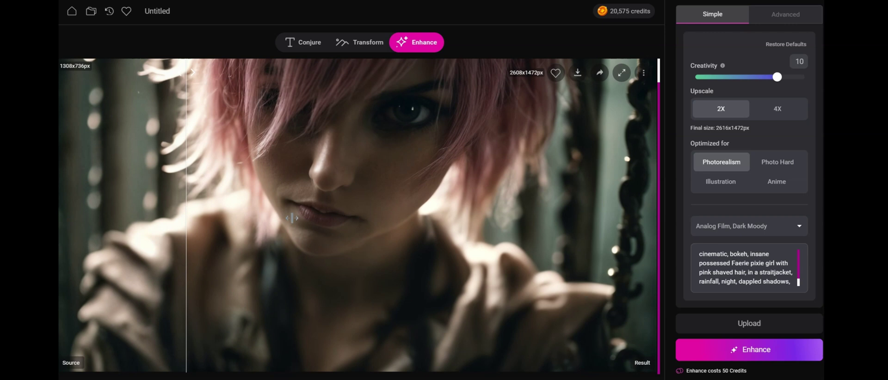
drag(380, 122, 129, 124)
scroll(312, 216, up, 1)
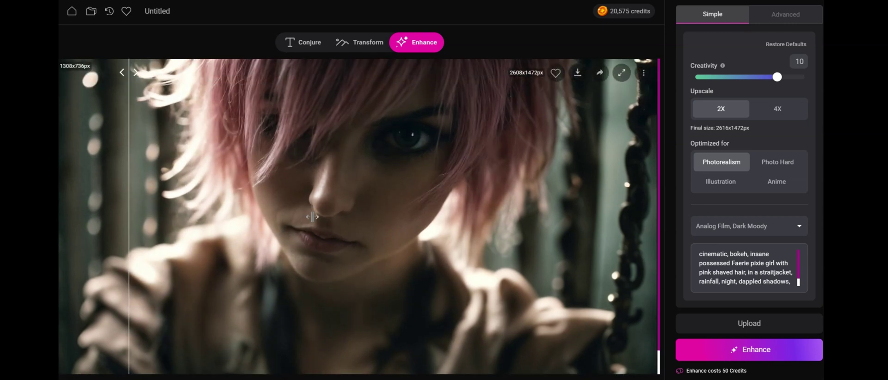
drag(291, 205, 141, 235)
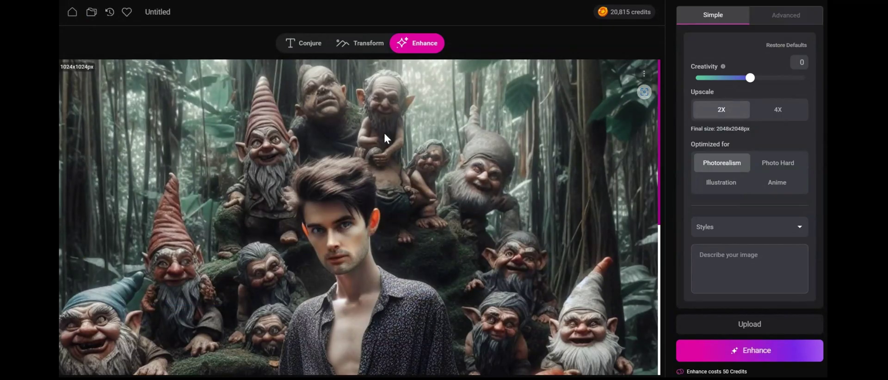
Step: Describe the gnome image as "man with stubble, bearded gnomes, jungle"
scroll(384, 136, down, 3)
scroll(387, 168, up, 3)
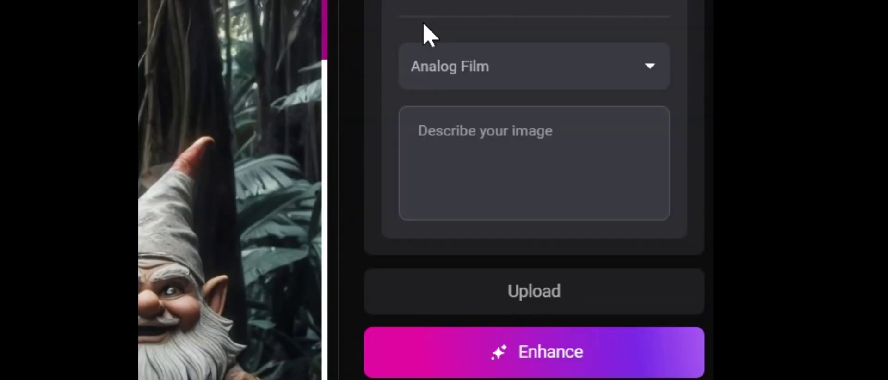
text(man with)
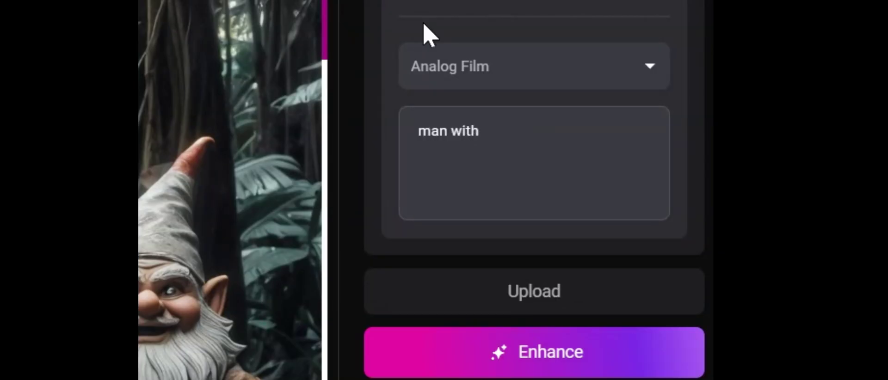
text( stubble, bearded)
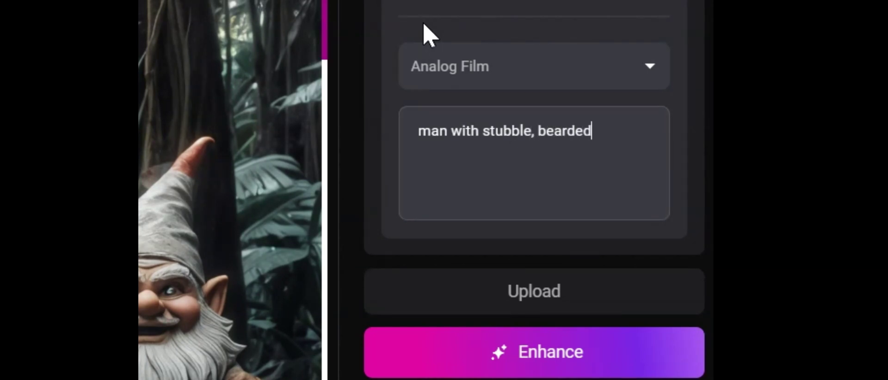
text( gnomes)
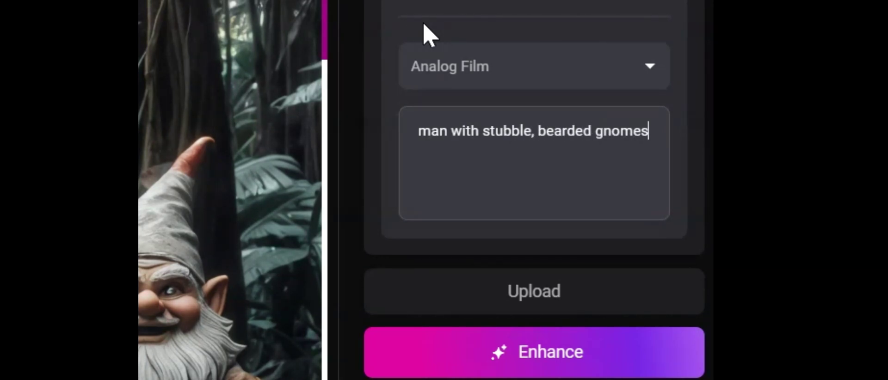
text(, jungle)
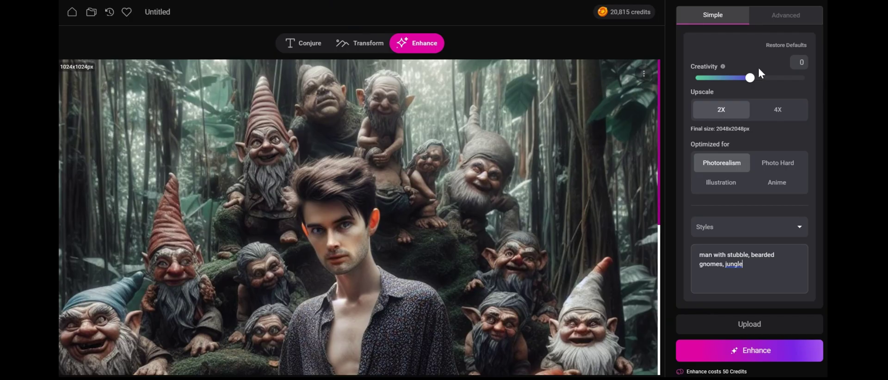
Step: Set Creativity to 6 and apply the Analog Film style to the gnome image
click(767, 79)
click(747, 227)
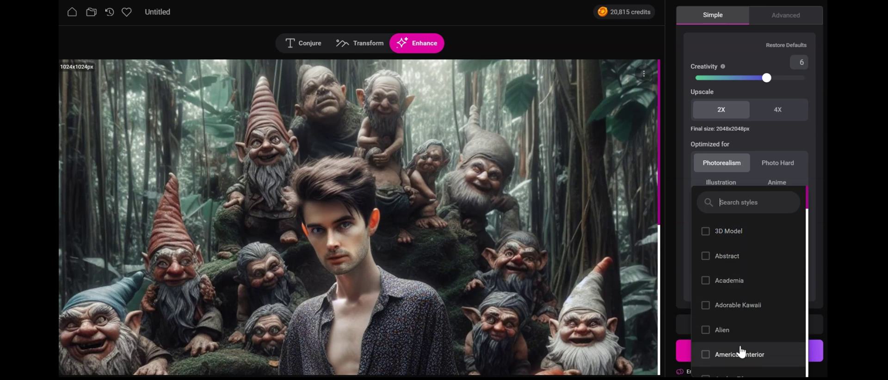
scroll(742, 271, down, 1)
scroll(741, 271, down, 2)
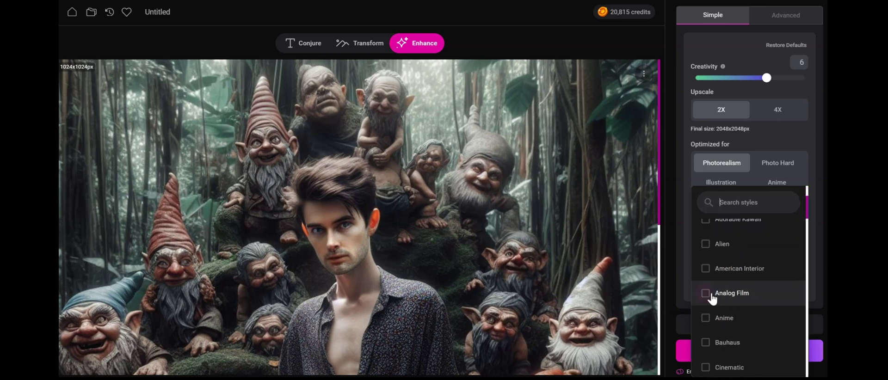
click(707, 294)
click(674, 300)
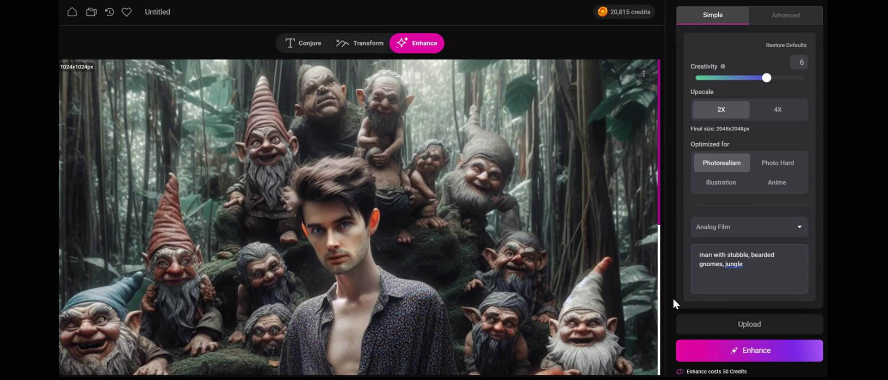
Step: Enhance the gnome image at 2X and compare the result with the source using the divider
click(771, 356)
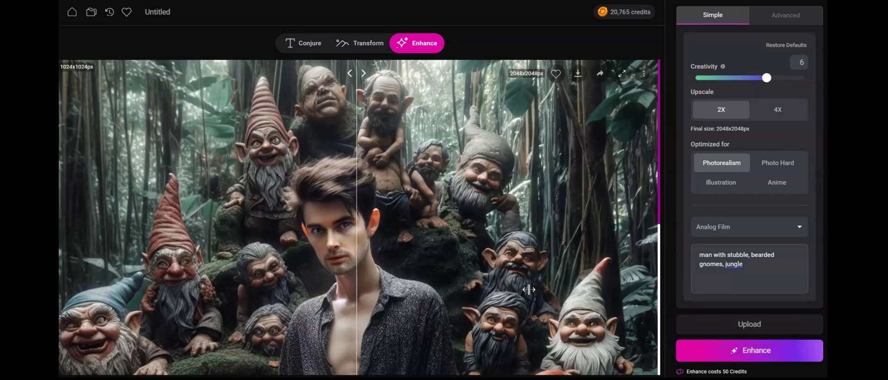
drag(528, 289, 261, 271)
drag(375, 295, 222, 295)
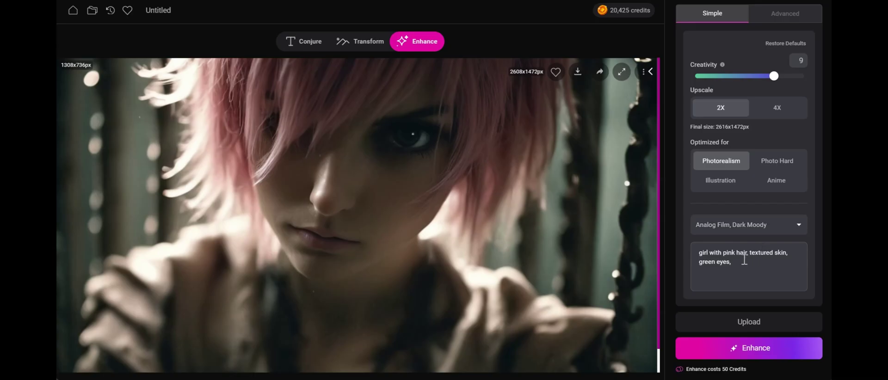
Step: Replace the portrait's image description with "freckles, green eyes, pink hair, woman"
drag(743, 262, 671, 254)
key(BackSpace)
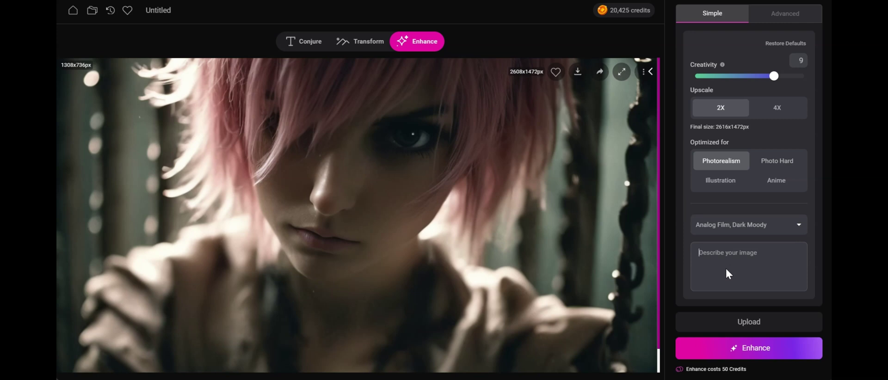
text(frecke)
text(es, green eyes, pink hair)
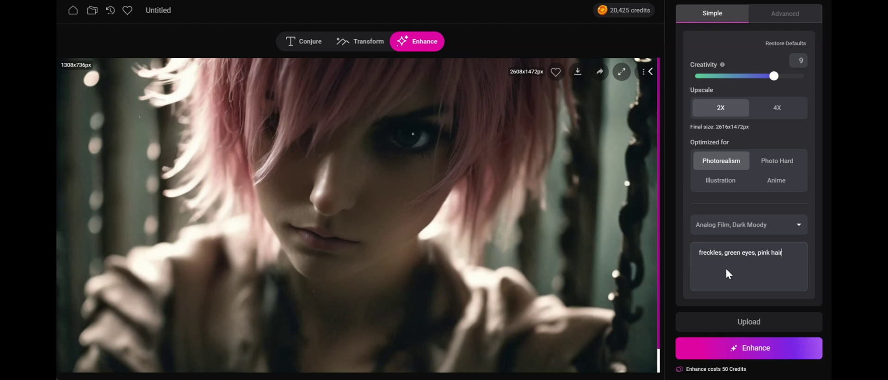
text(, woman)
Step: Enhance the portrait with the freckles description and compare the result with the source across the face
click(688, 351)
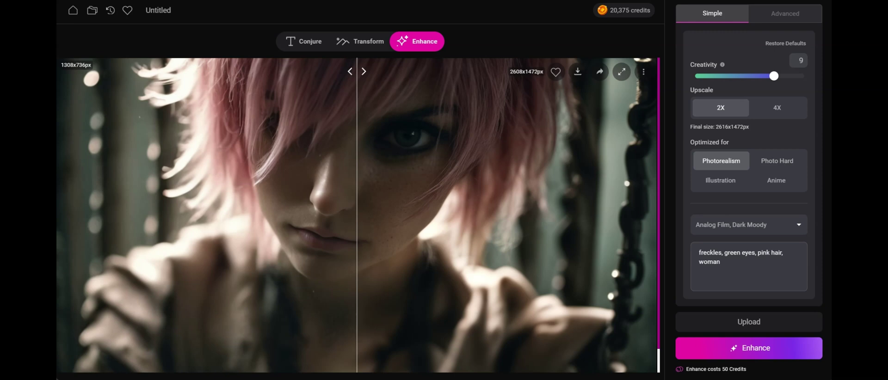
drag(356, 260, 489, 274)
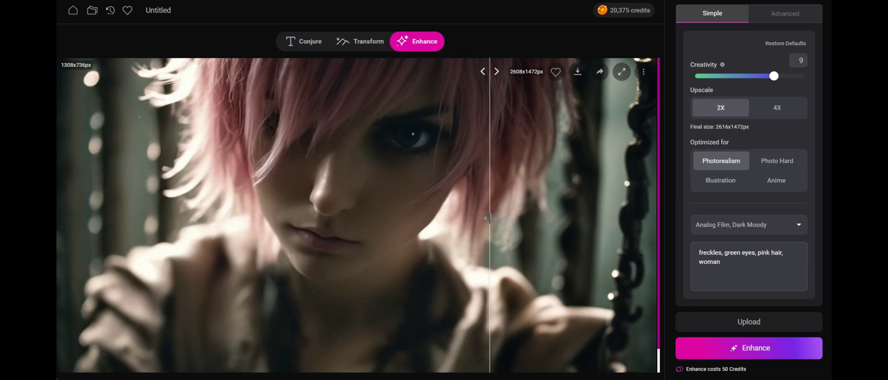
drag(488, 218, 98, 222)
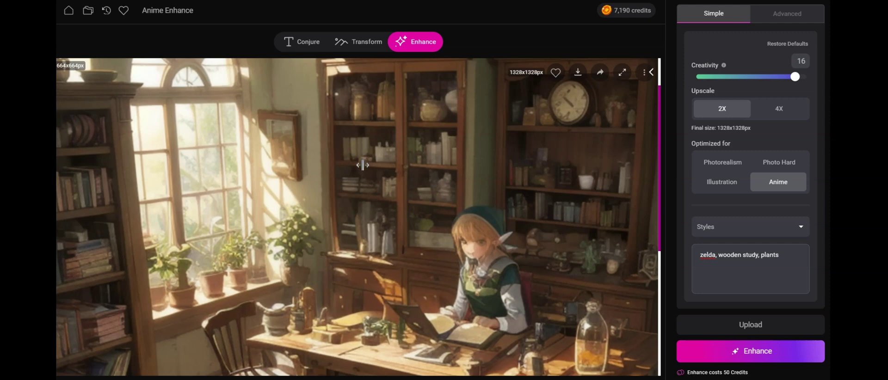
Step: Examine the anime study source image from the window and shelves down to the floor, along with its Creativity setting
scroll(487, 177, down, 3)
scroll(490, 175, down, 2)
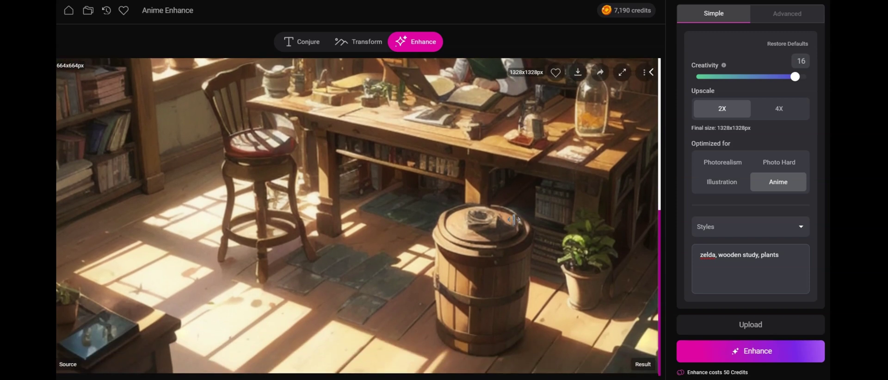
scroll(509, 215, up, 4)
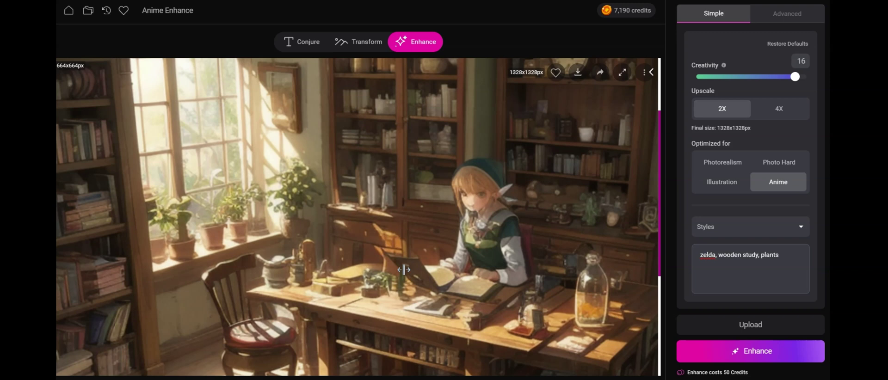
scroll(404, 270, up, 2)
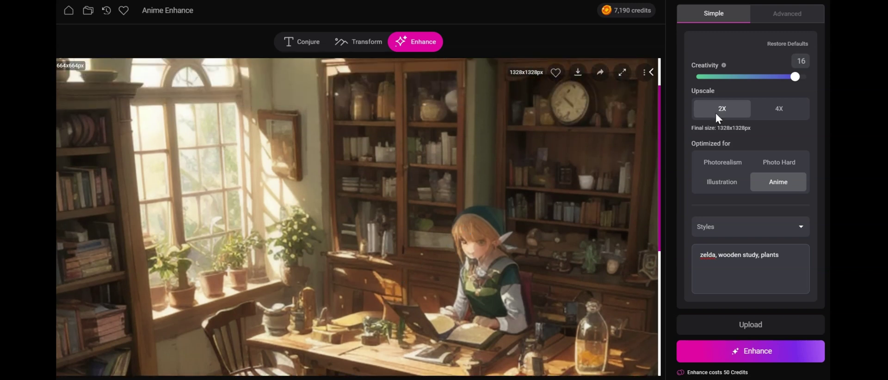
drag(752, 76, 795, 80)
scroll(388, 296, down, 2)
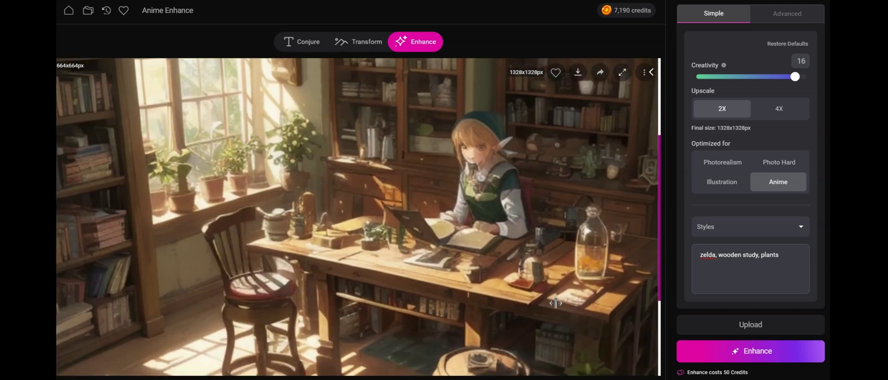
scroll(481, 186, up, 1)
scroll(486, 186, up, 2)
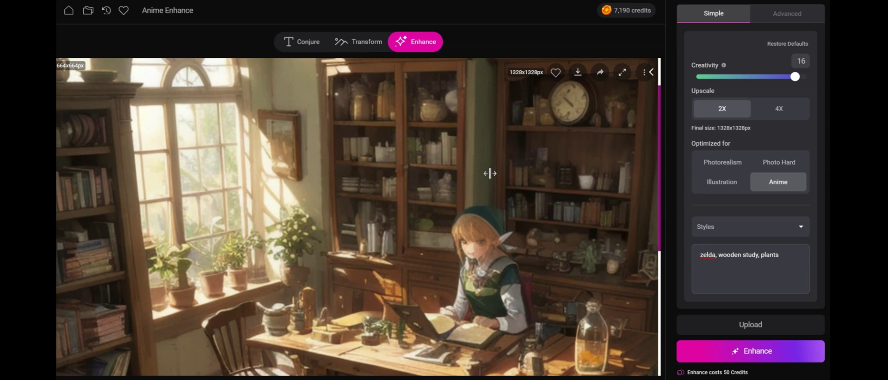
Step: Enhance the study image at 2X optimized for Anime and compare the result with the source
click(722, 187)
click(772, 353)
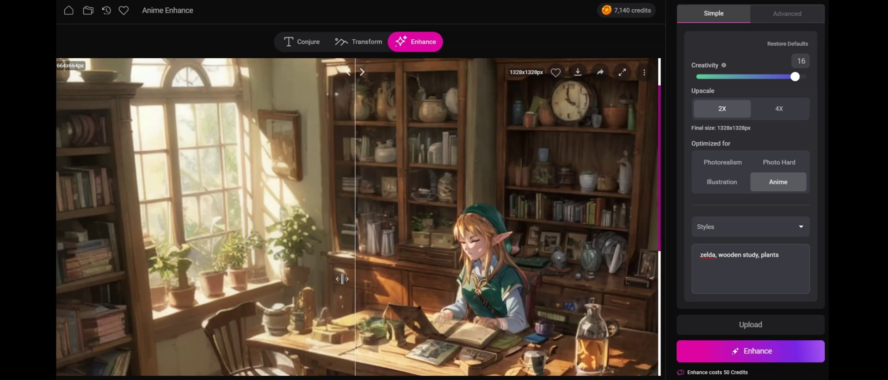
drag(358, 285, 652, 264)
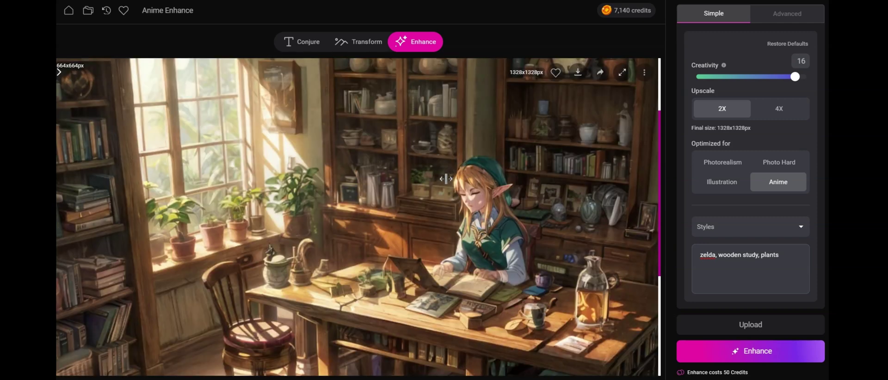
scroll(446, 183, up, 3)
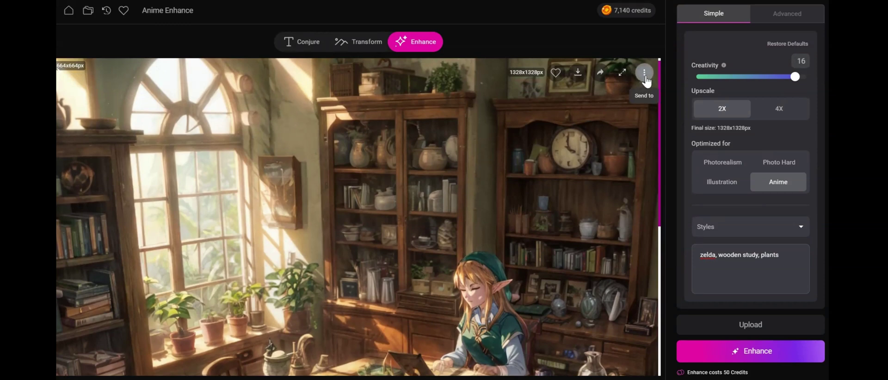
Step: Send the enhanced study image to Transform and choose the Anime model for it
click(645, 78)
click(632, 94)
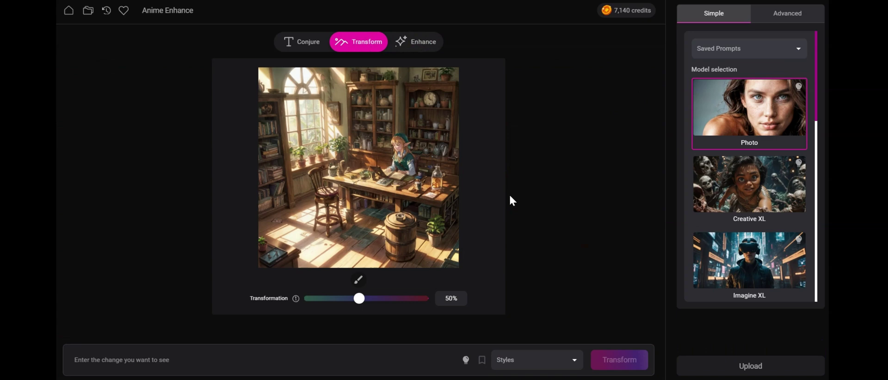
scroll(763, 195, down, 3)
click(763, 194)
scroll(763, 197, down, 3)
click(762, 198)
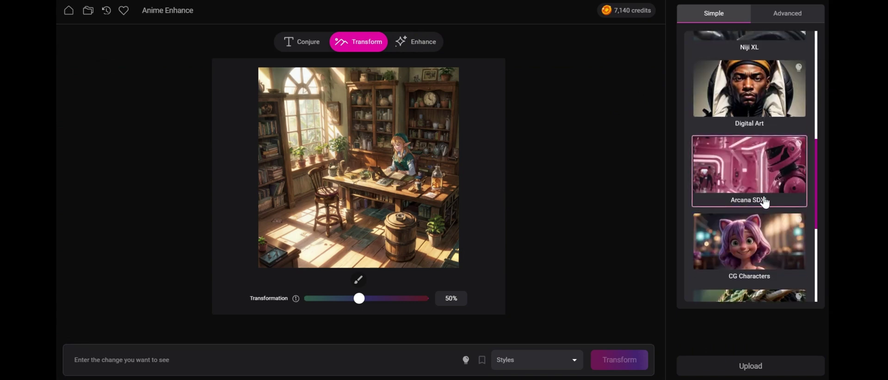
scroll(763, 198, down, 5)
click(742, 259)
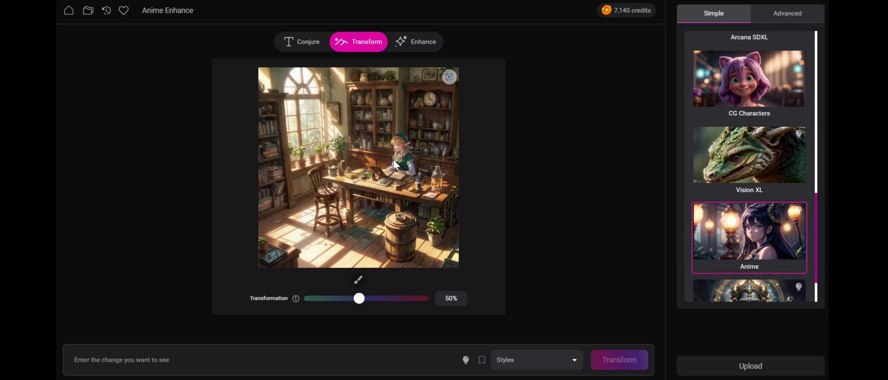
Step: Mask the elf character's face and head for inpainting with a reduced brush size
click(358, 279)
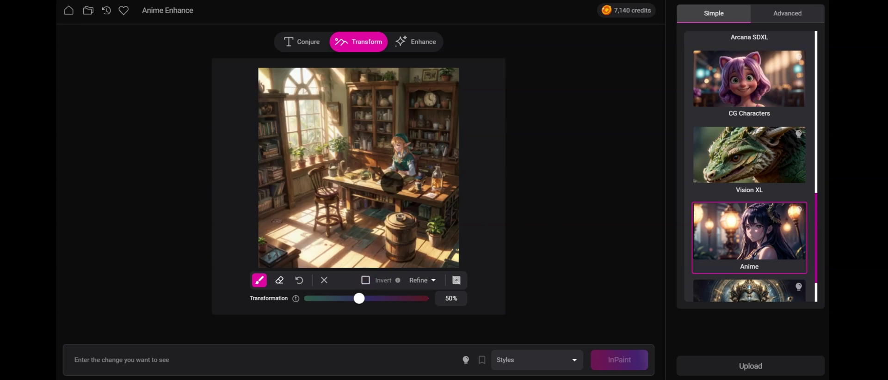
click(258, 280)
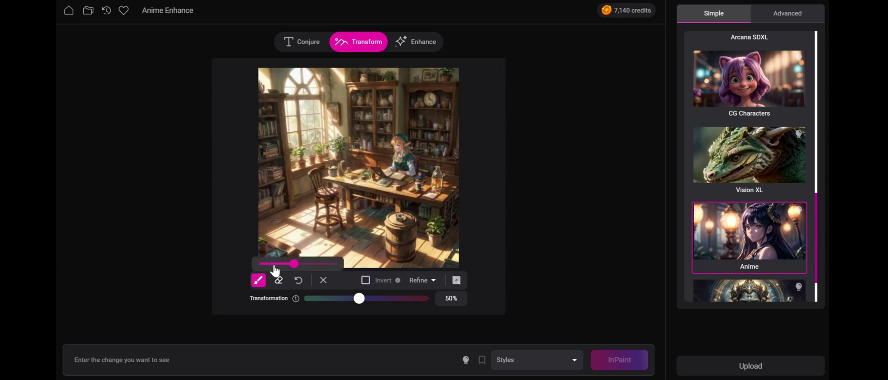
click(275, 264)
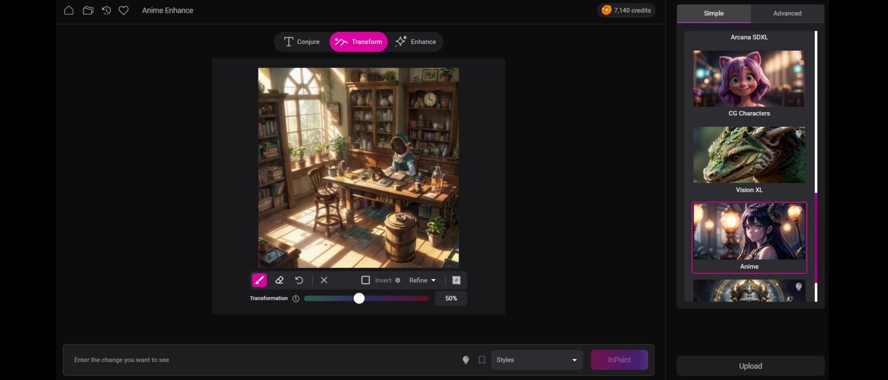
drag(404, 149, 395, 137)
Step: Enter "Zelda" as the change to see and try to inpaint the masked head
click(145, 363)
text(Zelda)
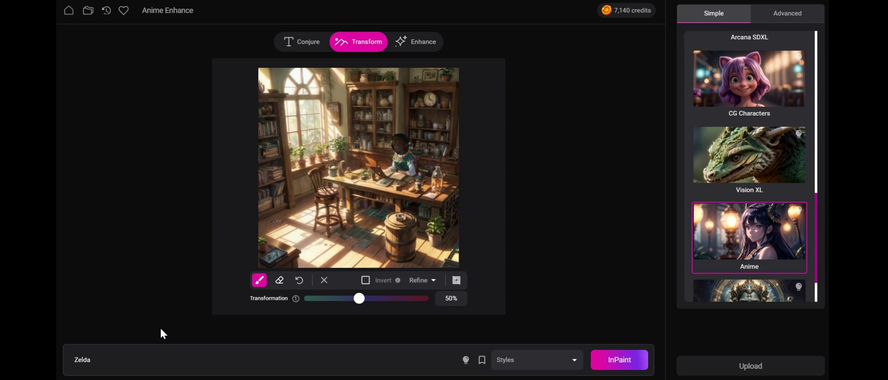
click(615, 361)
click(615, 364)
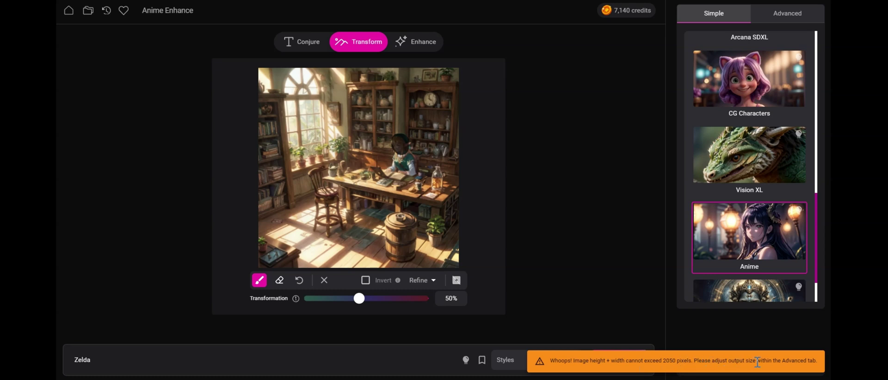
Step: Reduce the output size to 800 by 800 pixels and run the inpainting of the masked head
click(786, 16)
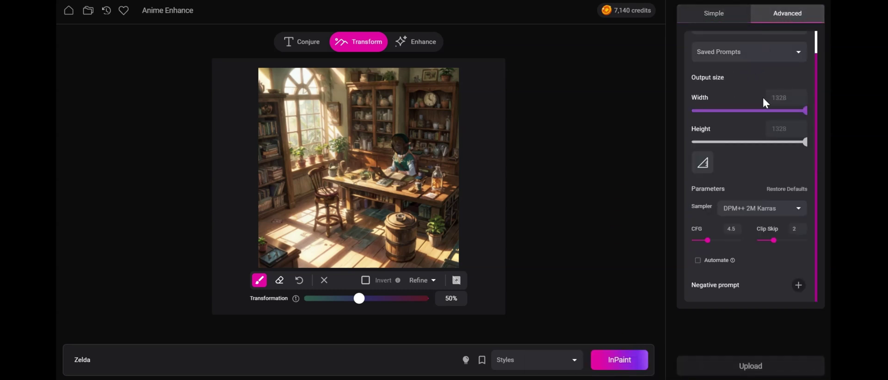
click(761, 111)
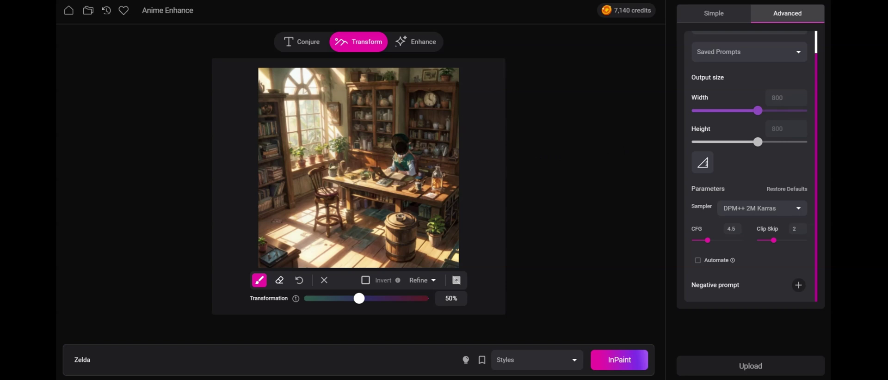
click(609, 362)
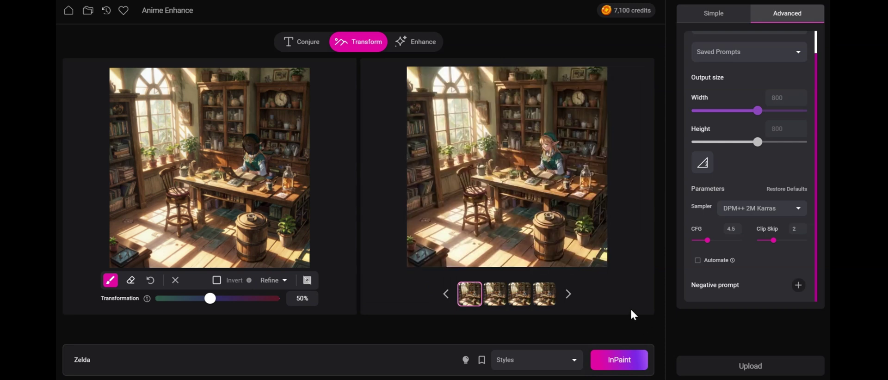
Step: Open the first inpainted study image in full view to examine the character's face
click(468, 165)
click(447, 162)
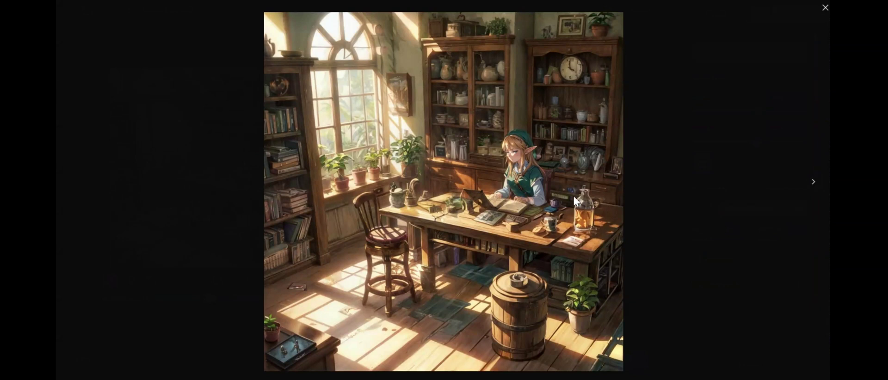